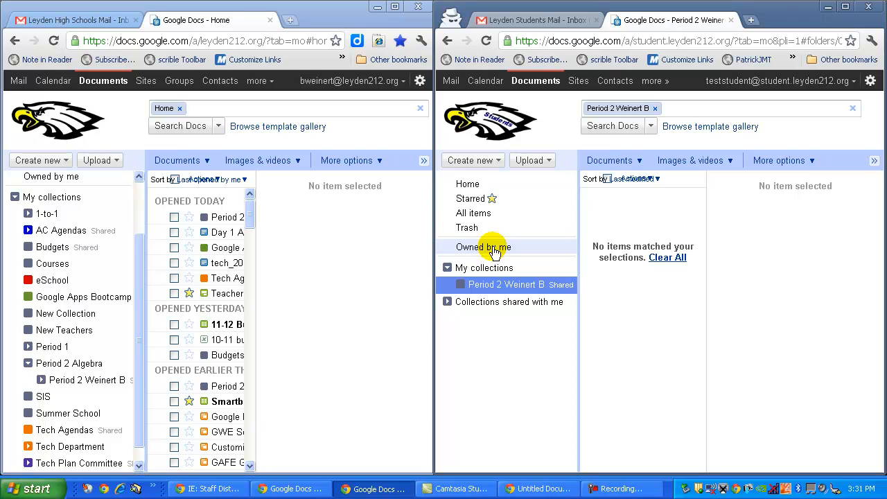
Step: Create a new document inside the shared Period 2 collection from the student account
left_click(475, 184)
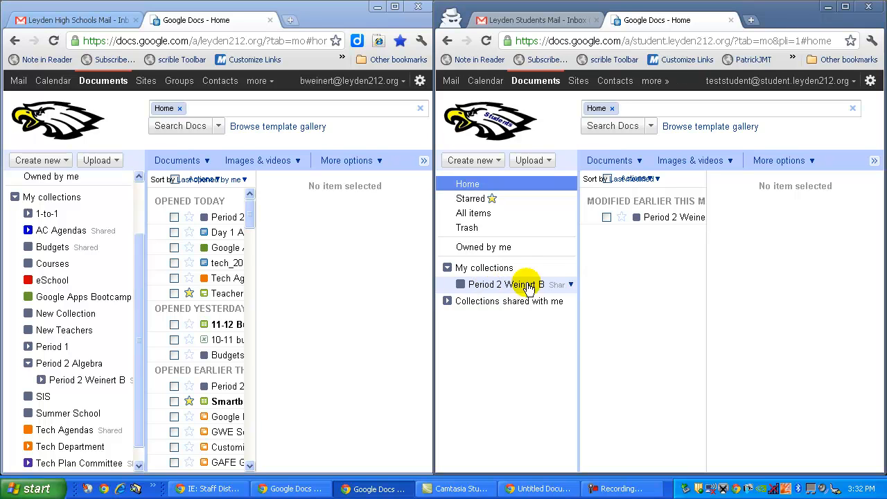
left_click(571, 284)
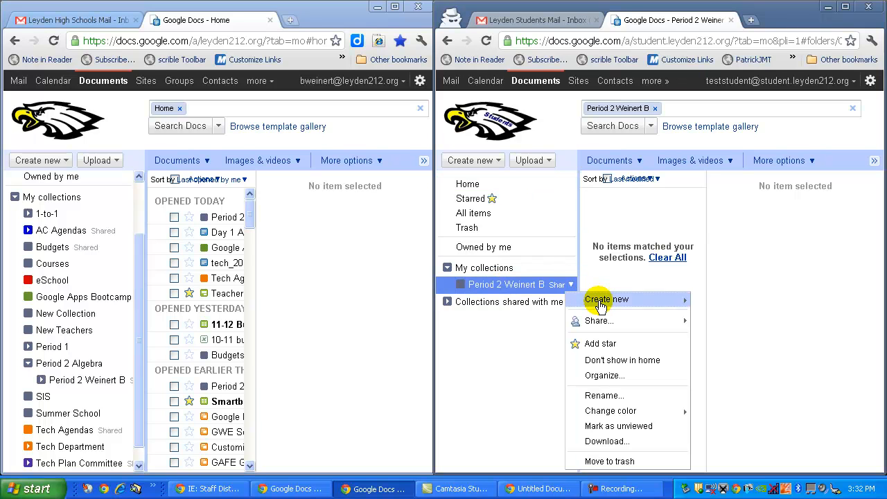
mouse_move(601, 300)
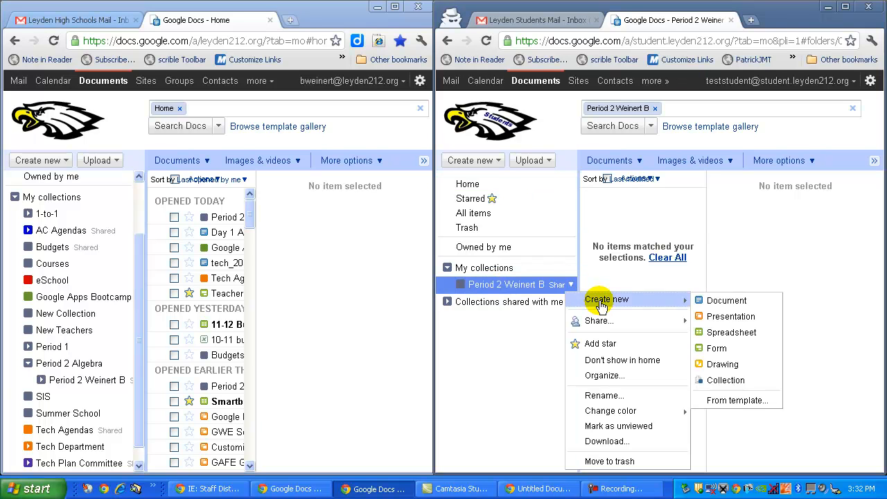
left_click(727, 301)
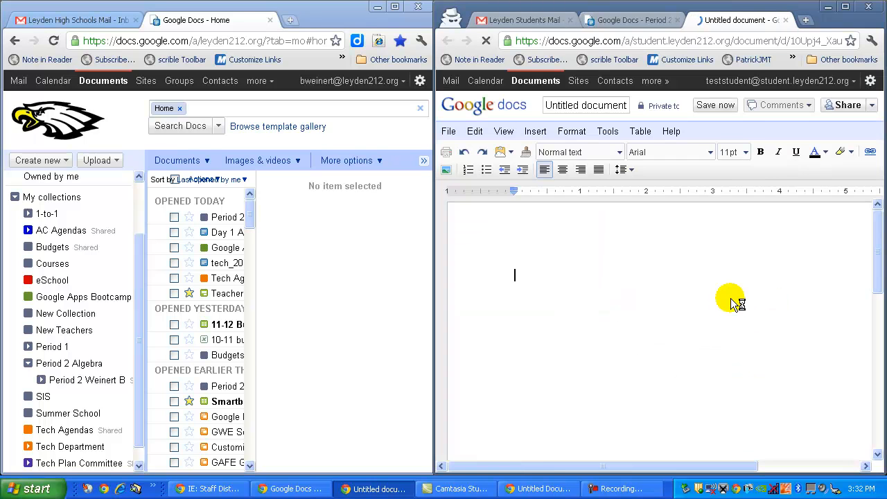
Step: Rename the untitled document as Collaboration
left_click(587, 104)
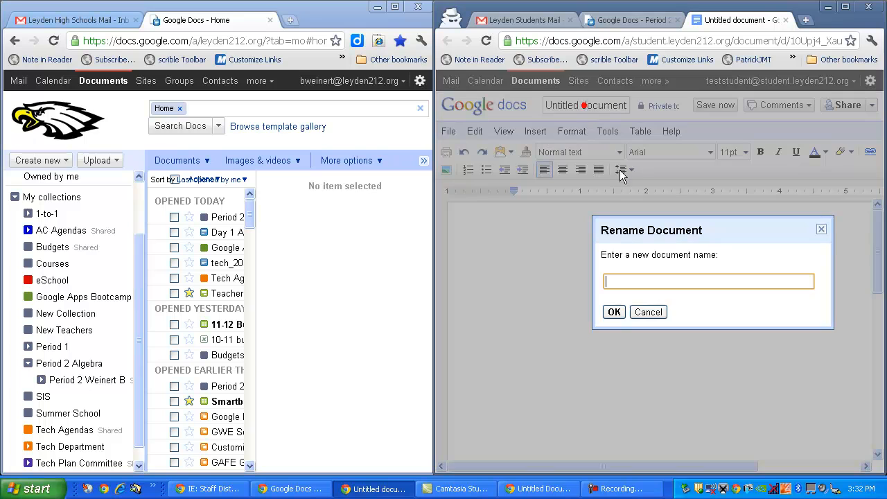
type("Collaboration")
left_click(614, 312)
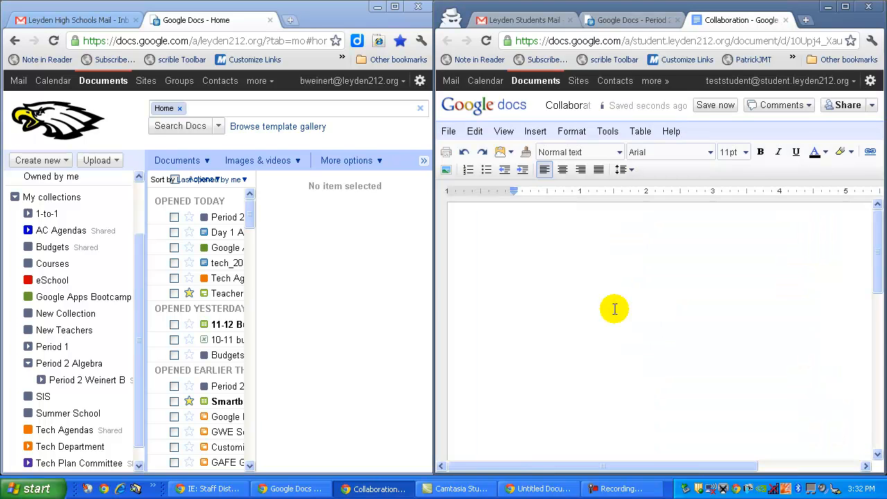
Step: Type 'Student editing on the right' in the document and save it
type("Student editing on the right")
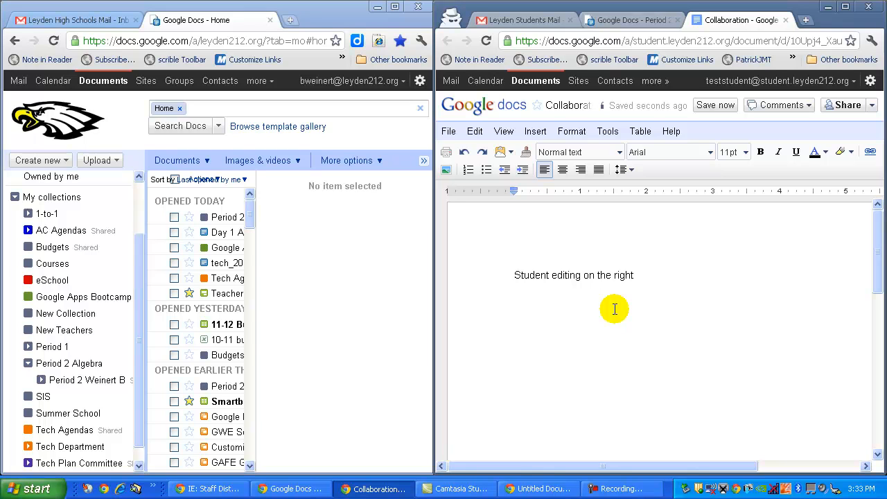
left_click(724, 111)
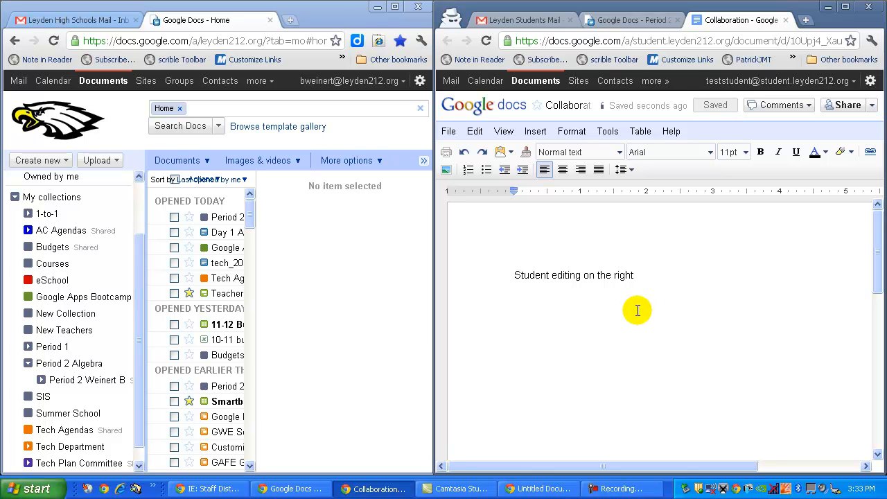
Step: In the teacher's window, open the shared Period 2 collection and open the Collaboration document
left_click(322, 10)
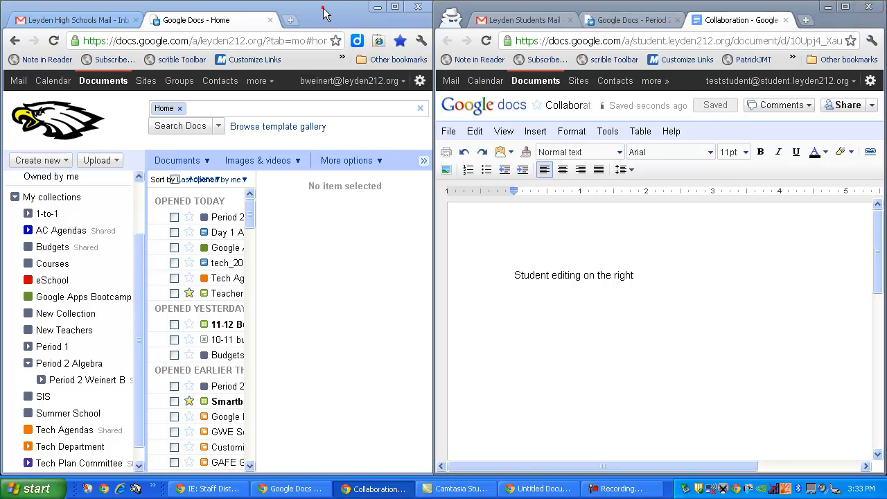
left_click(69, 383)
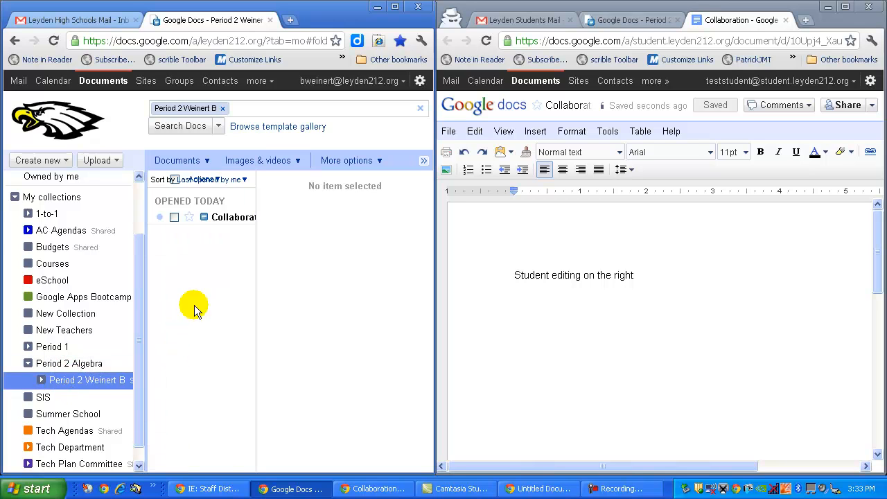
left_click(231, 219)
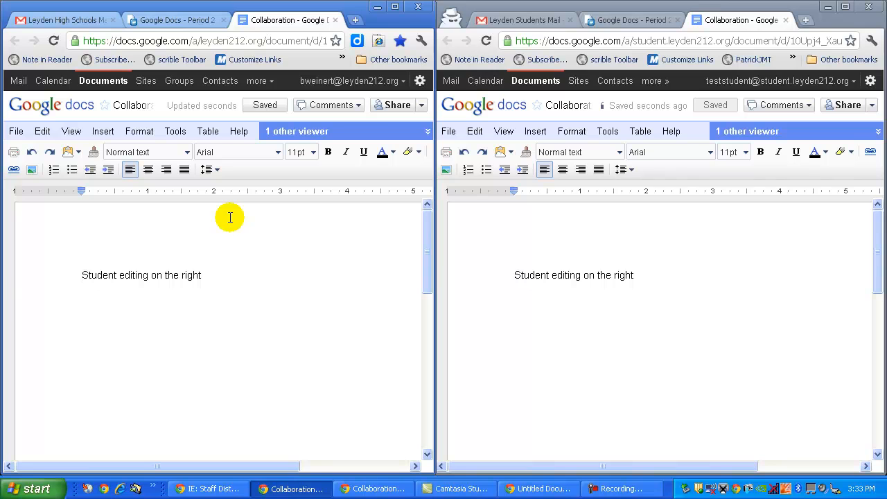
Step: As the teacher, add a new line reading 'Teacher is editing on the left' below the existing text
left_click(247, 276)
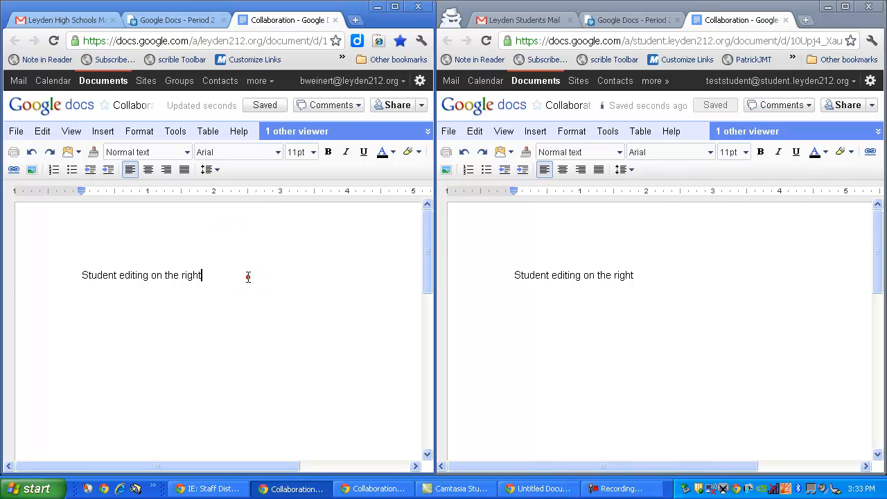
key("Return")
type("Teach")
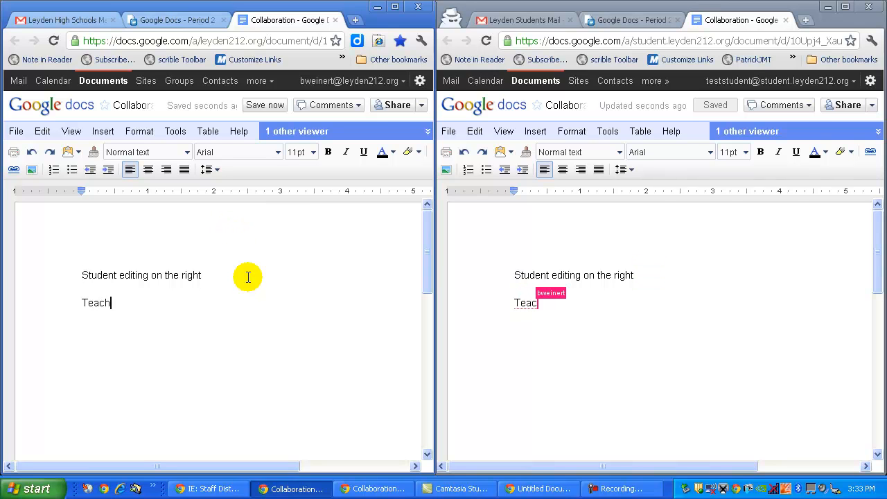
type("er is editing on the")
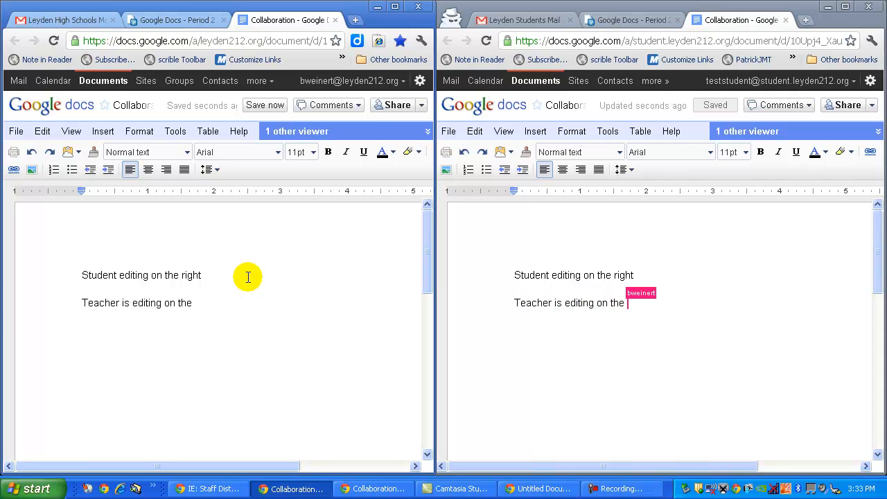
type(" left")
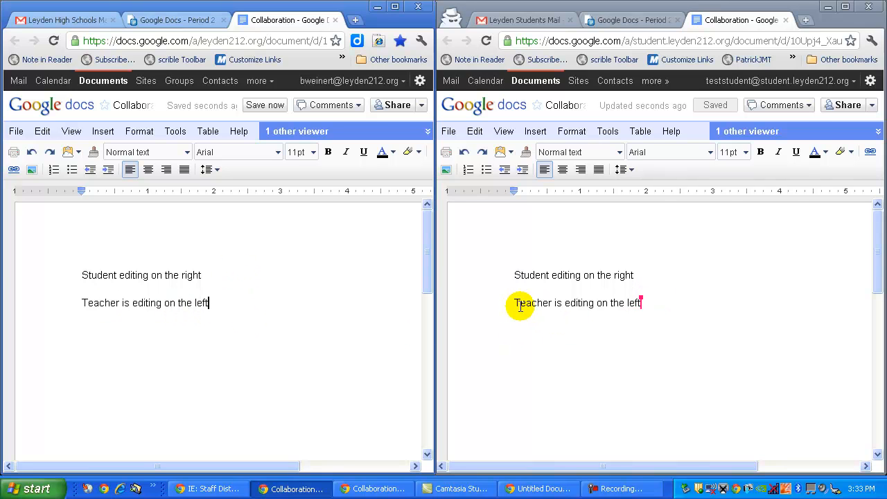
Step: As the student, add a new line reading 'Student is typing' at the end of the document
mouse_move(641, 309)
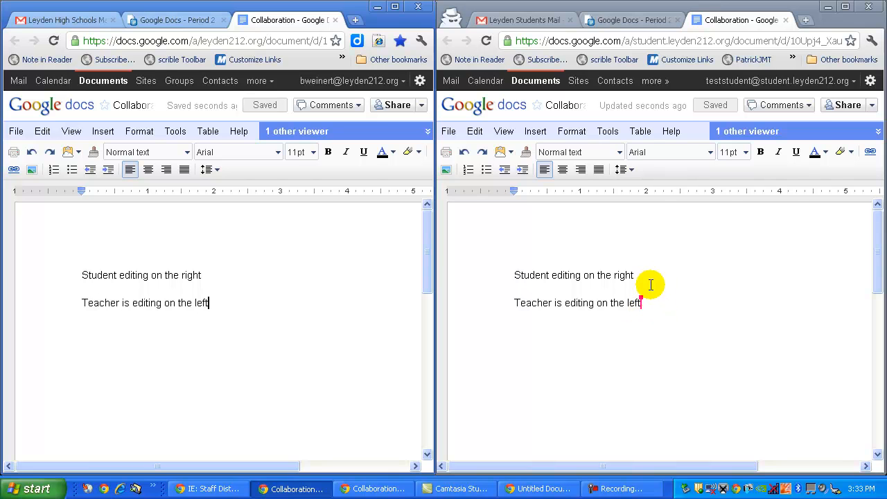
left_click(662, 300)
left_click(660, 302)
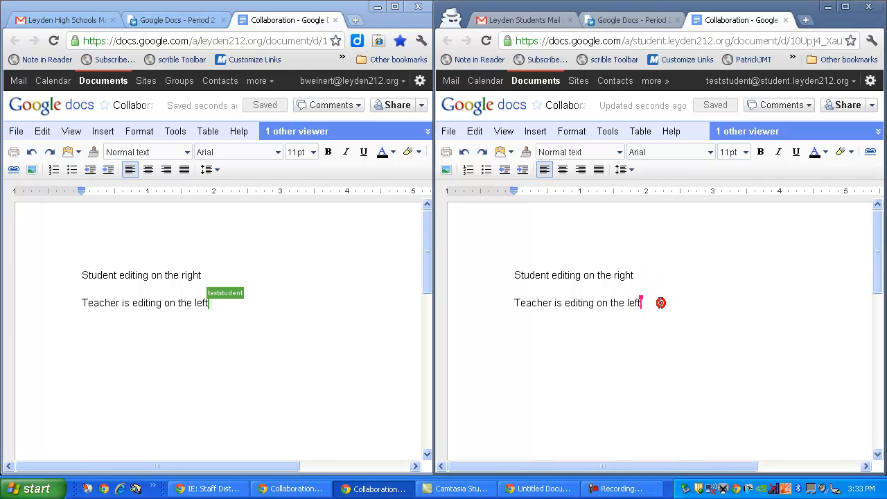
left_click(666, 307)
key("Return")
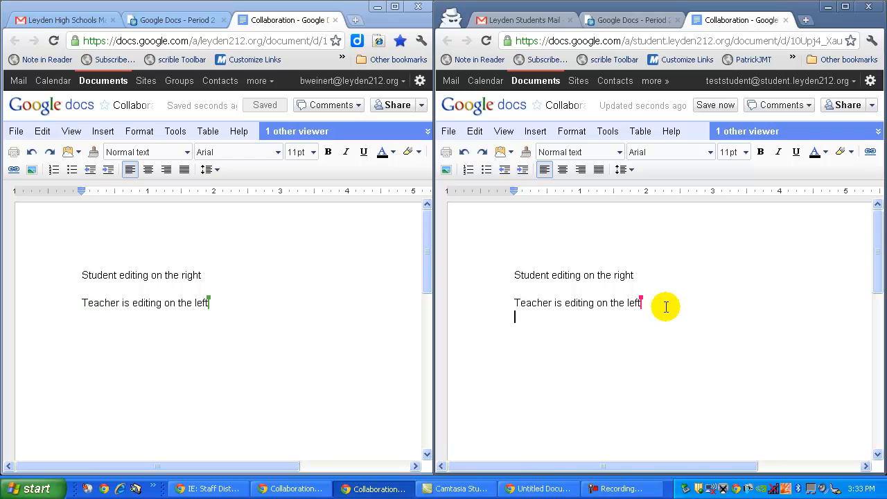
type("Stud")
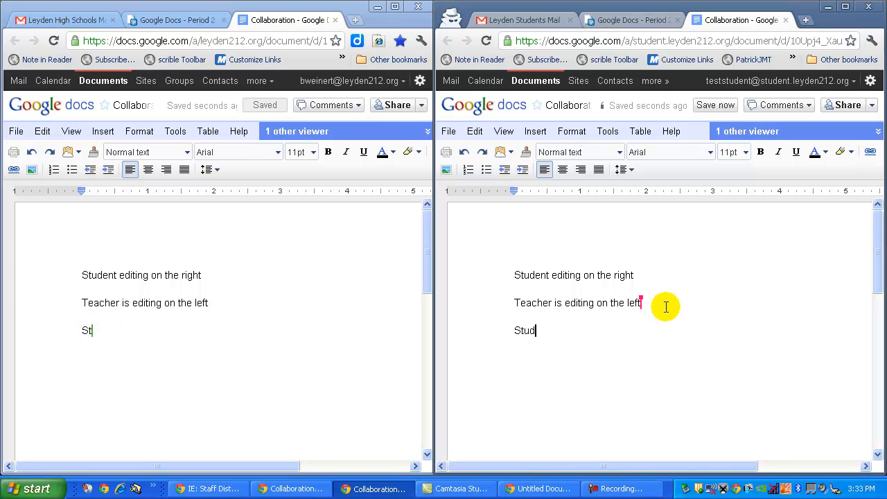
type("ent is typing")
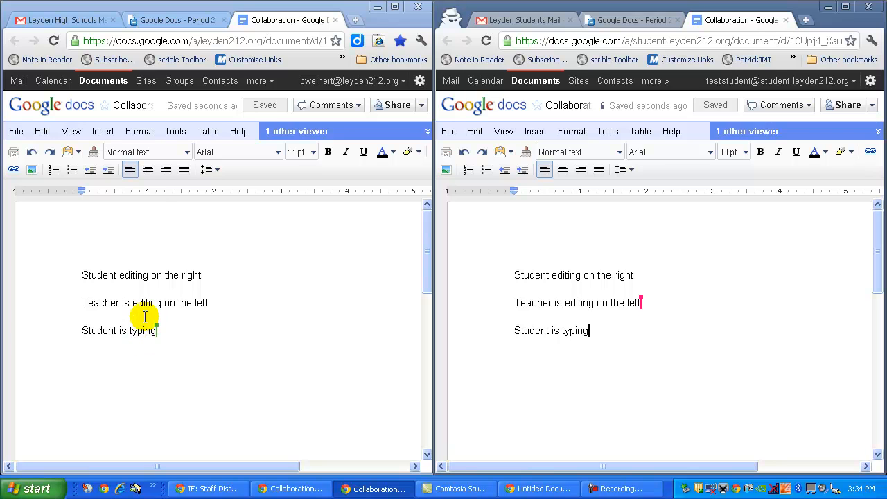
Step: Open the teacher's revision history and step through the earlier revisions before closing it
left_click(17, 131)
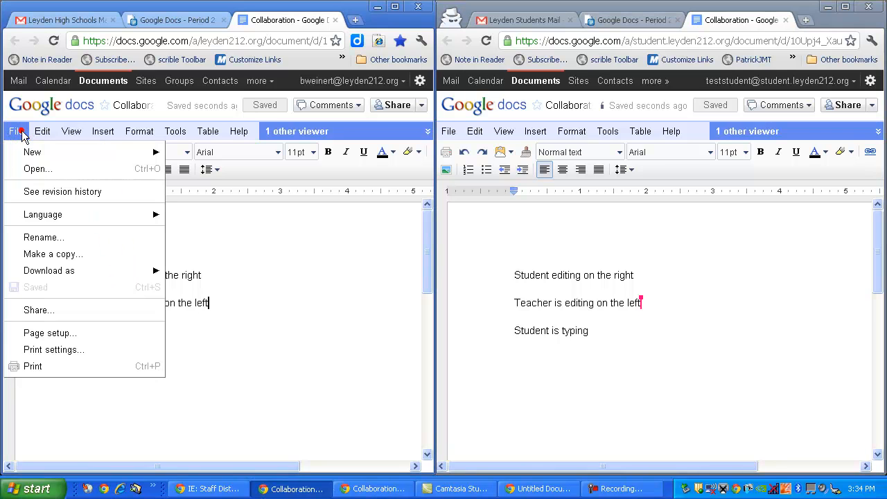
left_click(48, 195)
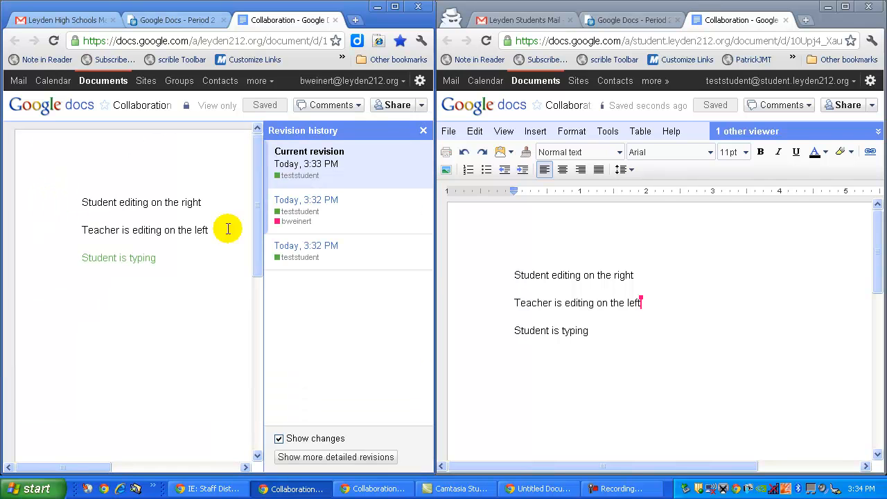
left_click(334, 253)
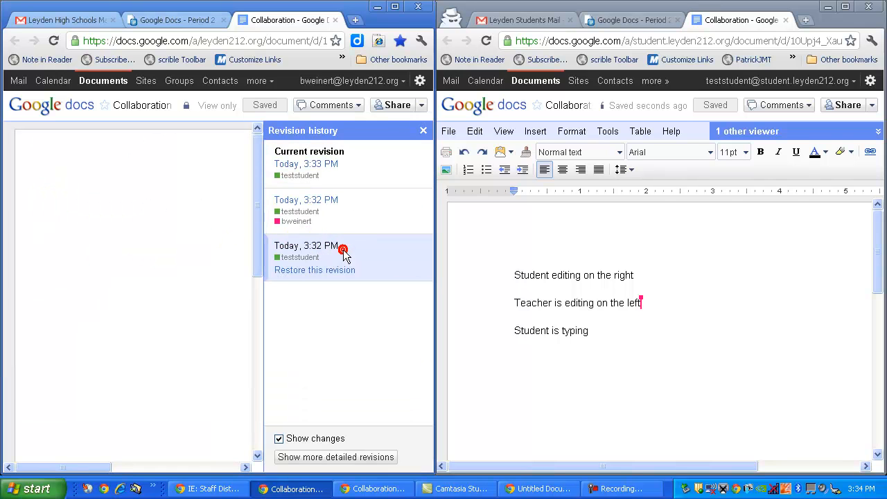
left_click(350, 209)
left_click(354, 167)
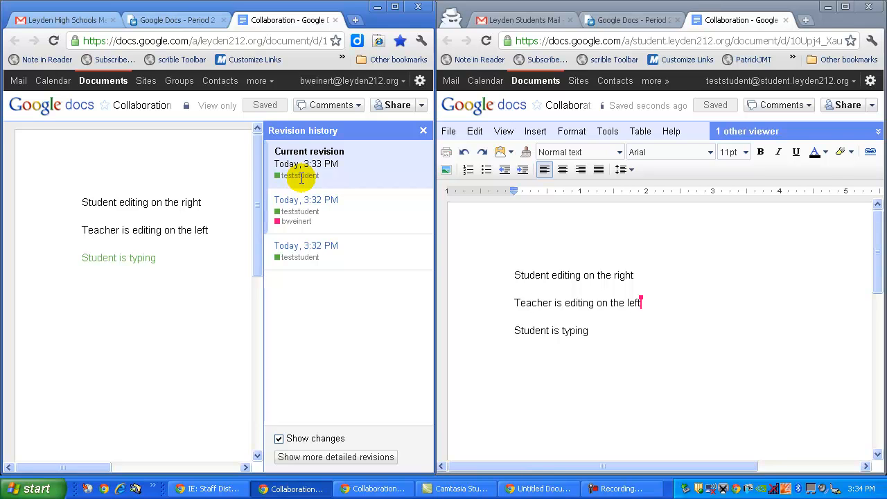
left_click(423, 131)
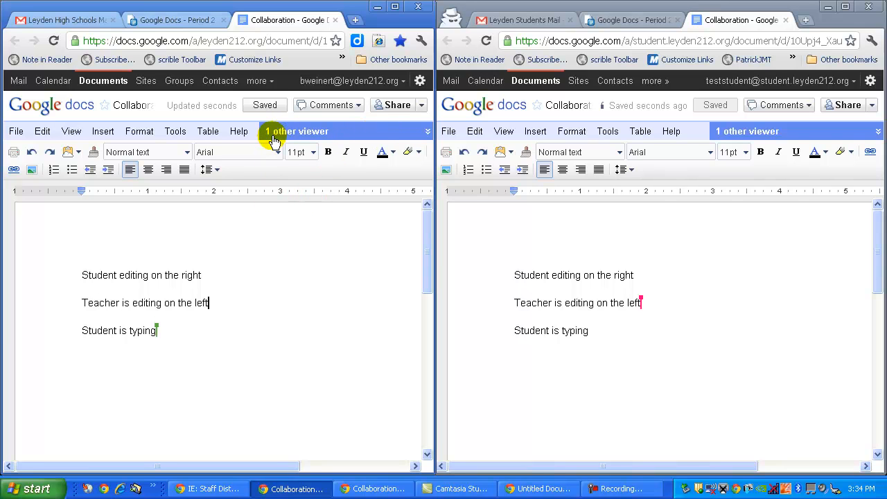
Step: Open the viewer chat in the teacher's window and send 'Are you there?'
left_click(428, 132)
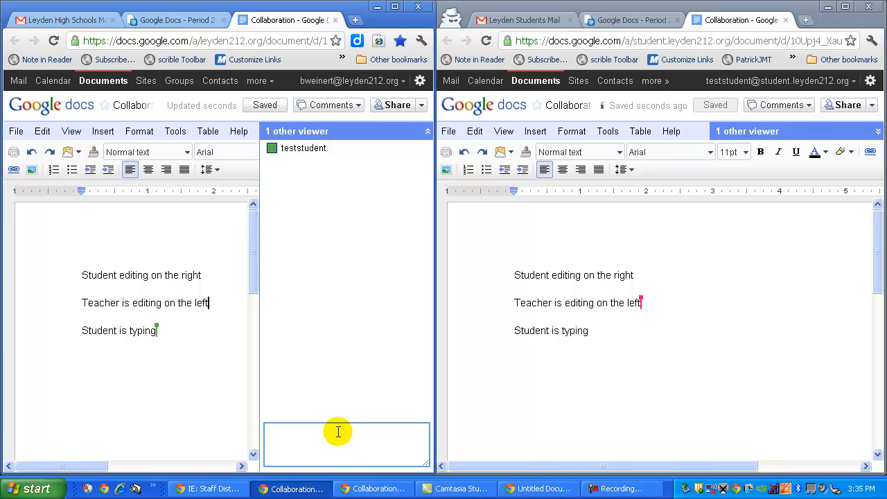
type("Are you there?")
key("Return")
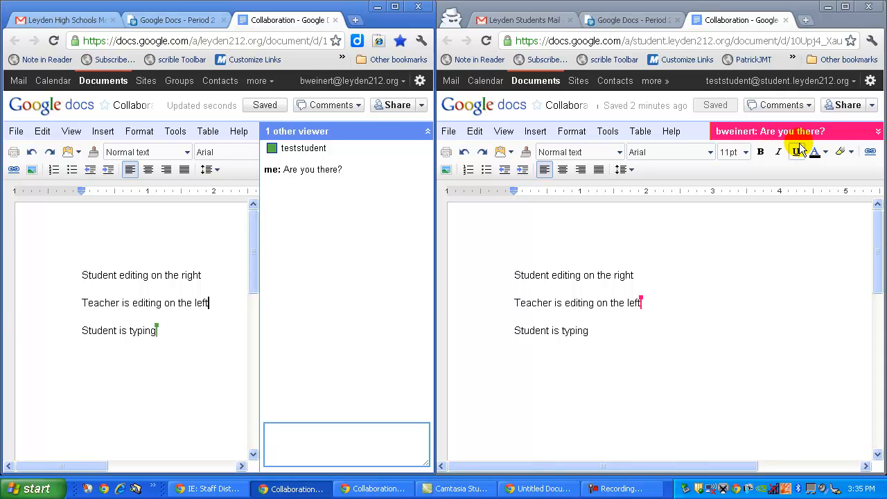
Step: Open the viewer chat in the student's window and reply 'Yes I am'
left_click(878, 133)
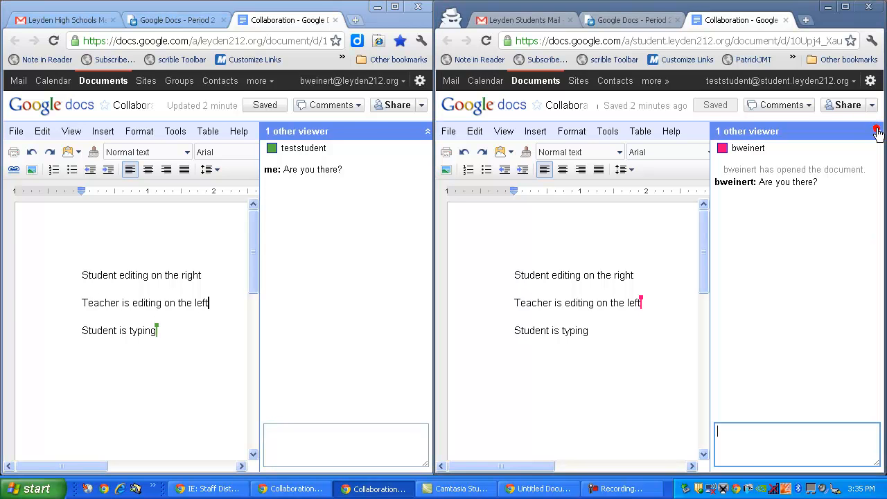
left_click(766, 444)
type("Yes I am")
key("Return")
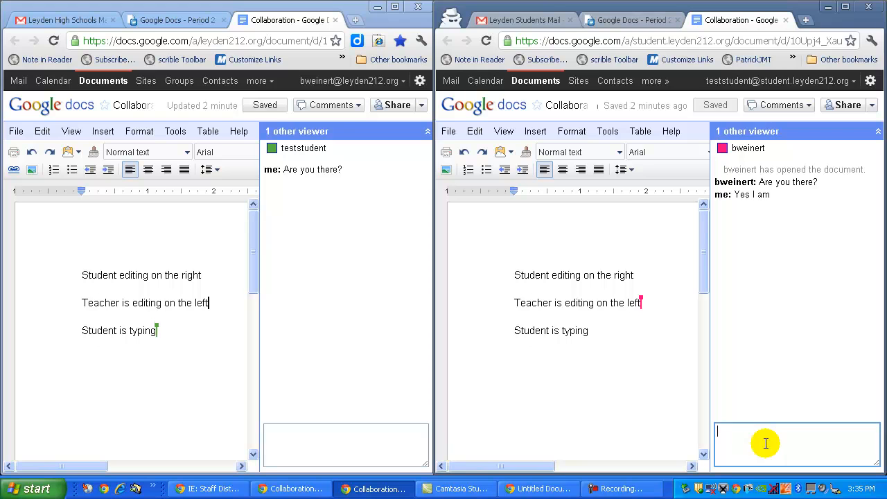
Step: Send 'Let's get to work' from the teacher's chat and reply 'Ok' from the student's chat
left_click(384, 444)
type("Le")
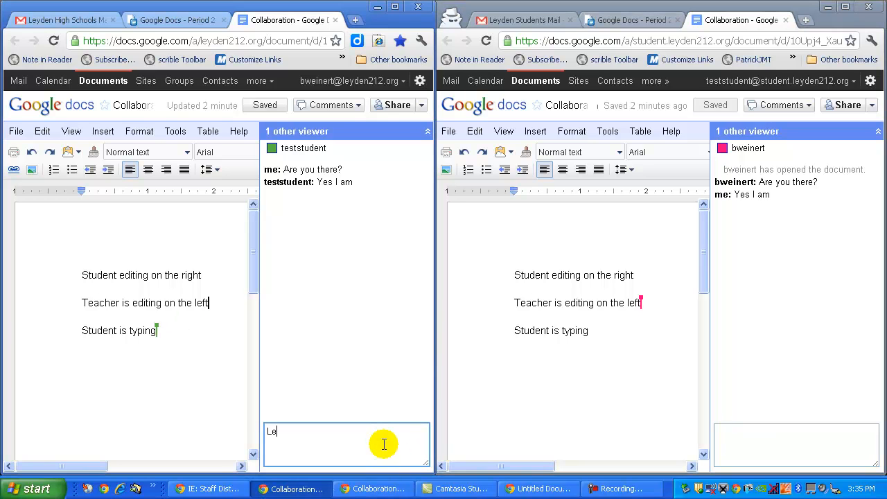
type("t's get to work")
key("Return")
left_click(738, 432)
type("Ok")
key("Return")
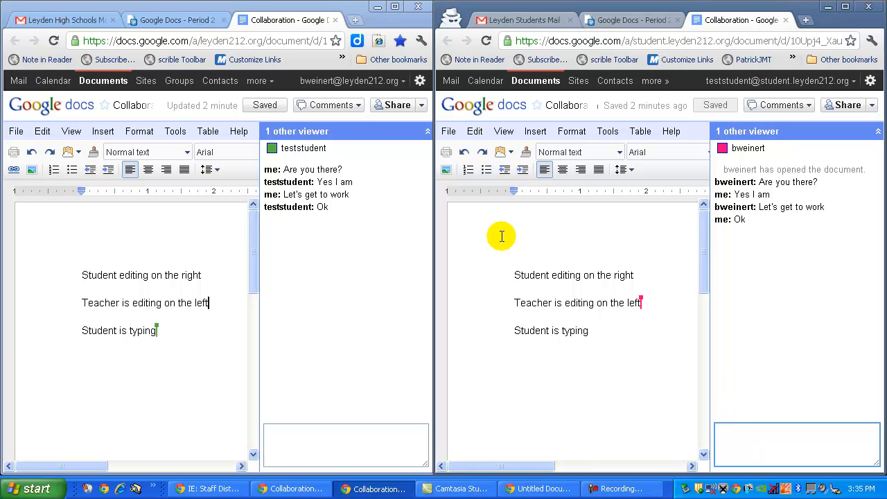
Step: Collapse the viewer chat panels in both windows
left_click(427, 132)
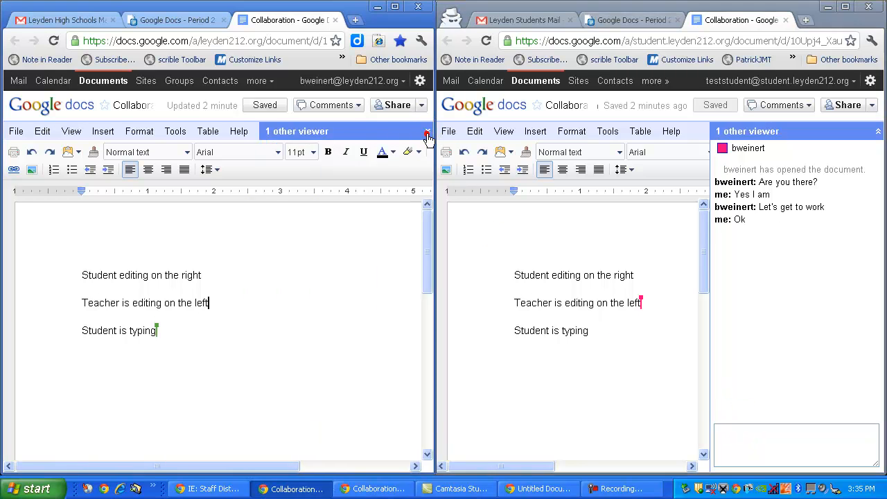
left_click(878, 132)
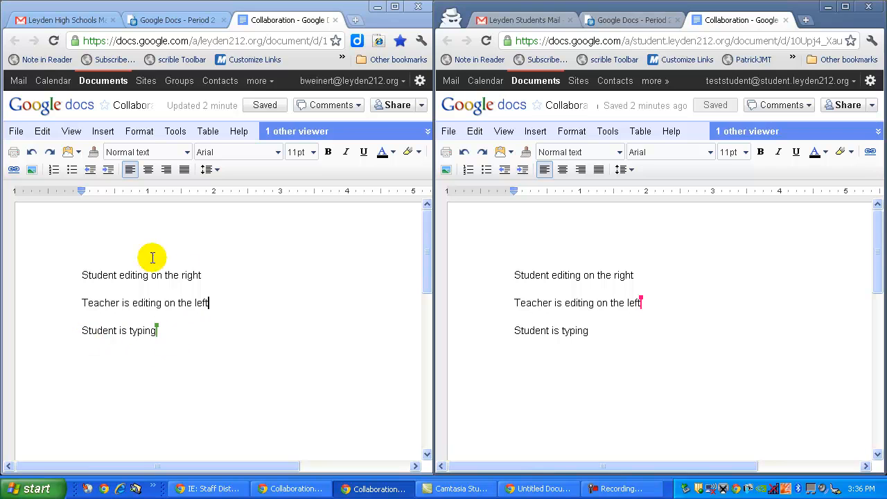
Step: Select the line 'Student is typing' in the teacher's window and attach the comment 'First comment' to it
left_click(80, 331)
left_click_drag(79, 330, 159, 333)
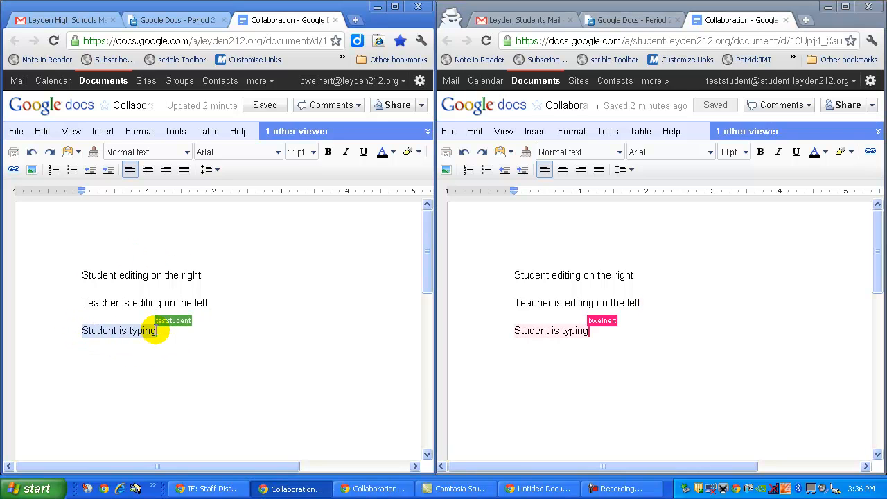
left_click(102, 131)
left_click(125, 225)
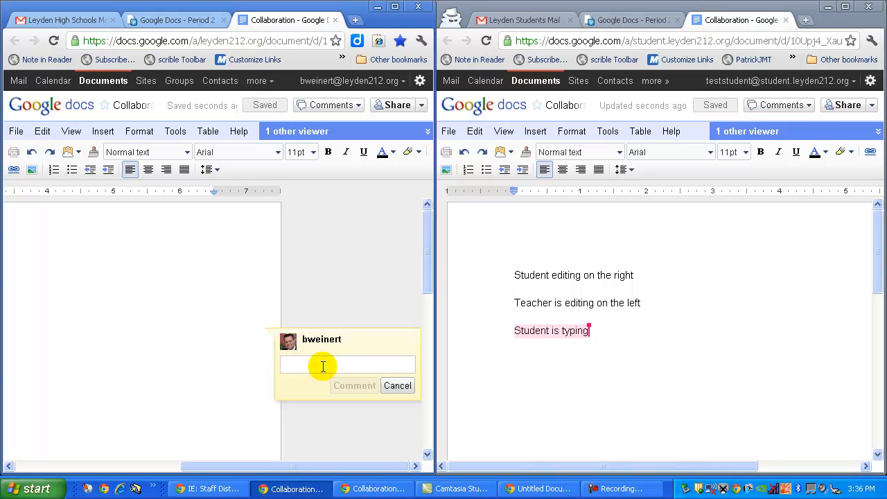
type("First comment")
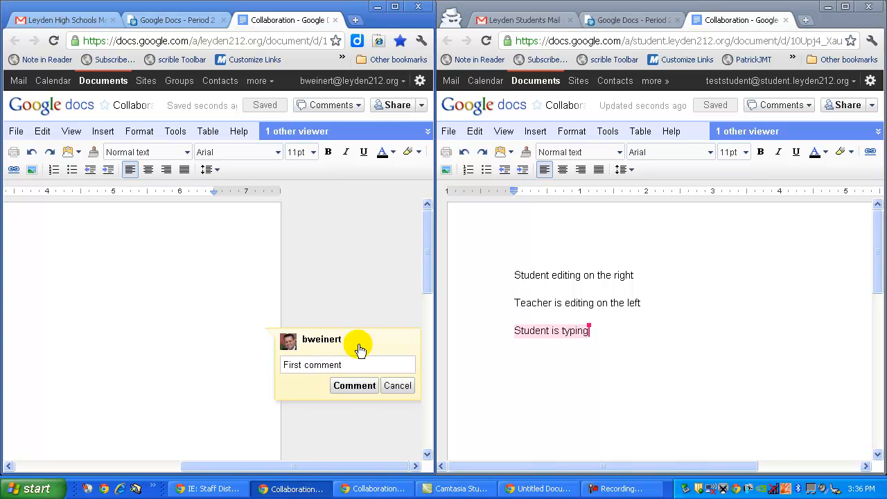
left_click(356, 392)
left_click_drag(312, 467, 253, 470)
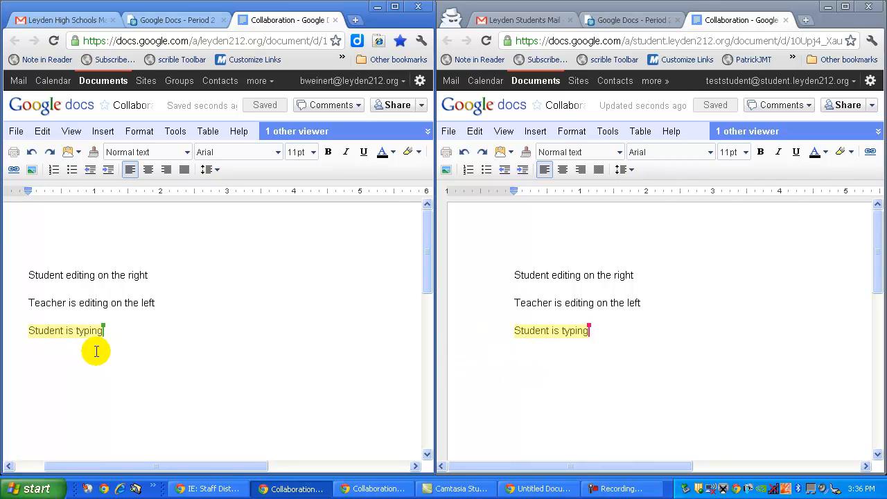
mouse_move(176, 466)
left_mouse_down()
mouse_move(206, 468)
mouse_move(160, 464)
left_mouse_up()
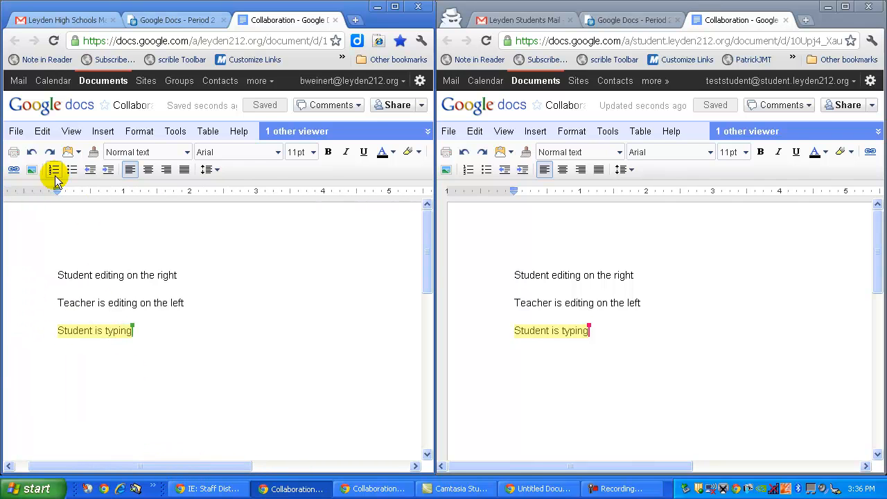
left_click(72, 132)
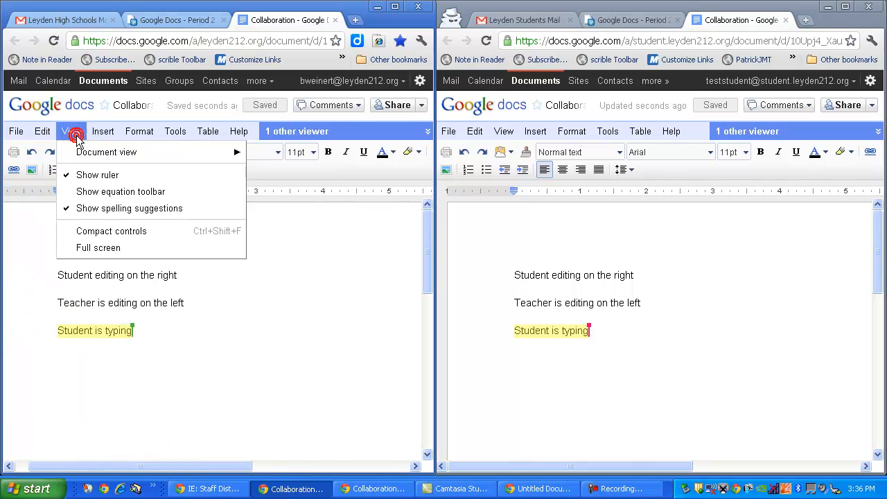
mouse_move(14, 132)
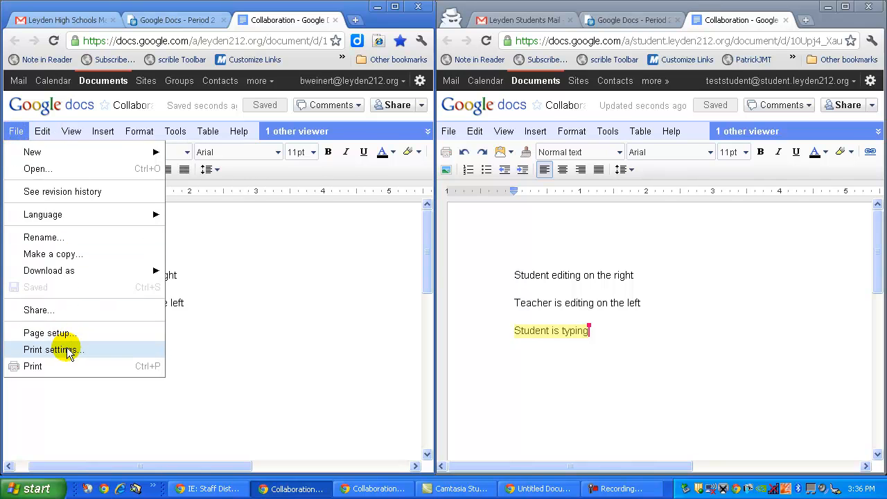
left_click(48, 333)
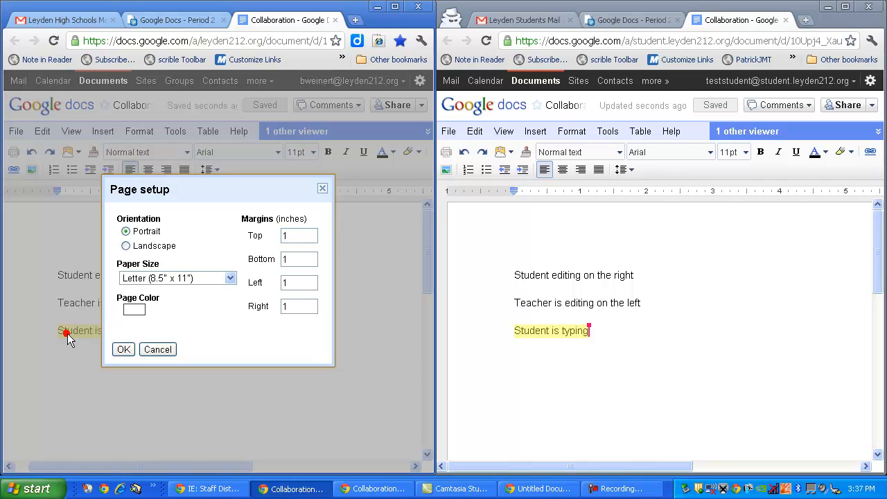
left_click(215, 279)
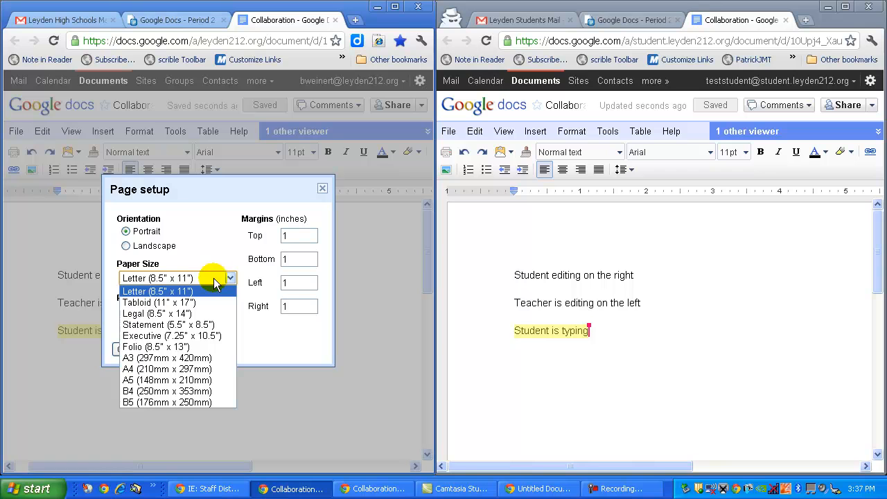
left_click(209, 325)
left_click(155, 350)
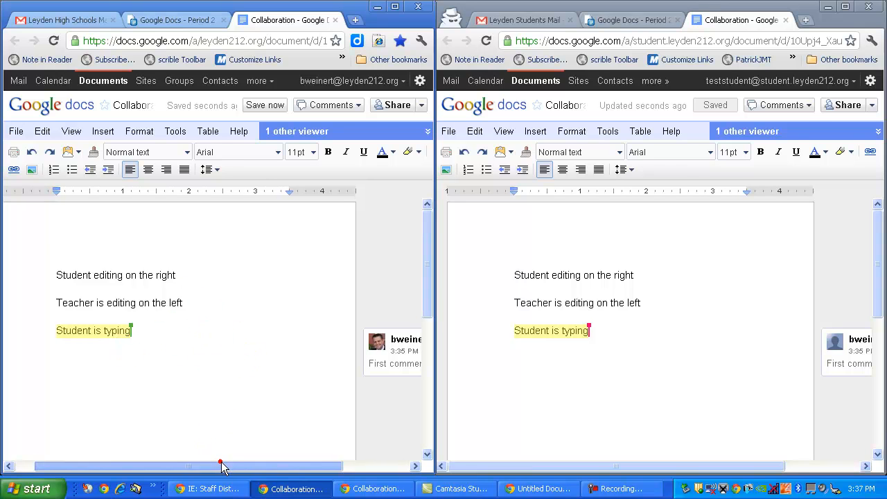
Step: In the student's window, open the teacher's comment and post the reply 'Leave a reply'
left_click_drag(222, 466, 233, 465)
left_click_drag(706, 465, 742, 467)
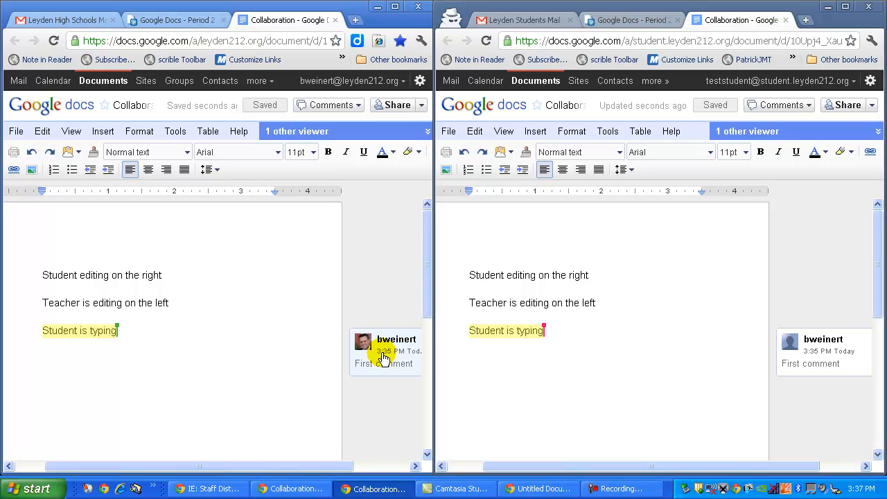
left_click(852, 346)
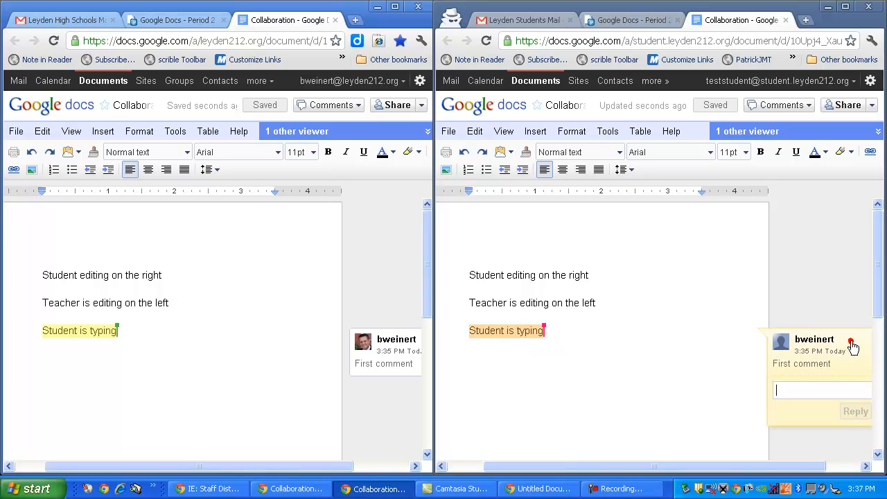
type("Leav")
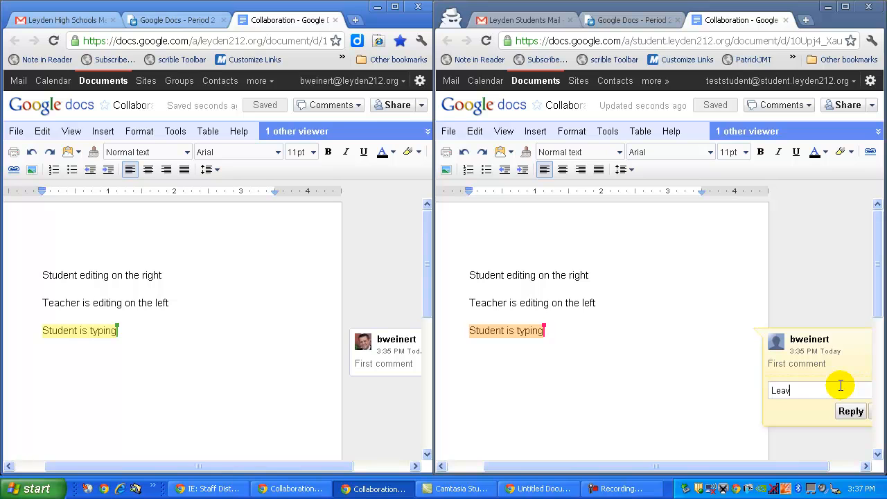
type("e a reply")
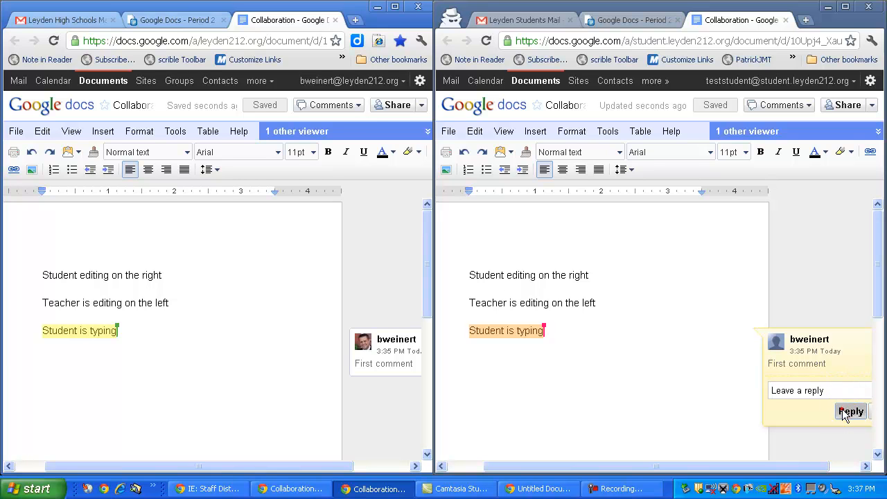
left_click(849, 414)
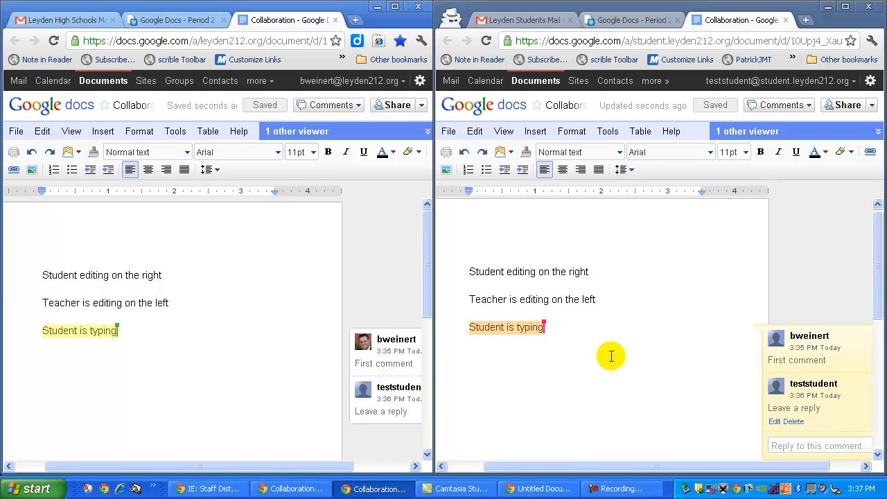
Step: Open the comment thread in the teacher's window and mark it as resolved
scroll(686, 311, "down", 1)
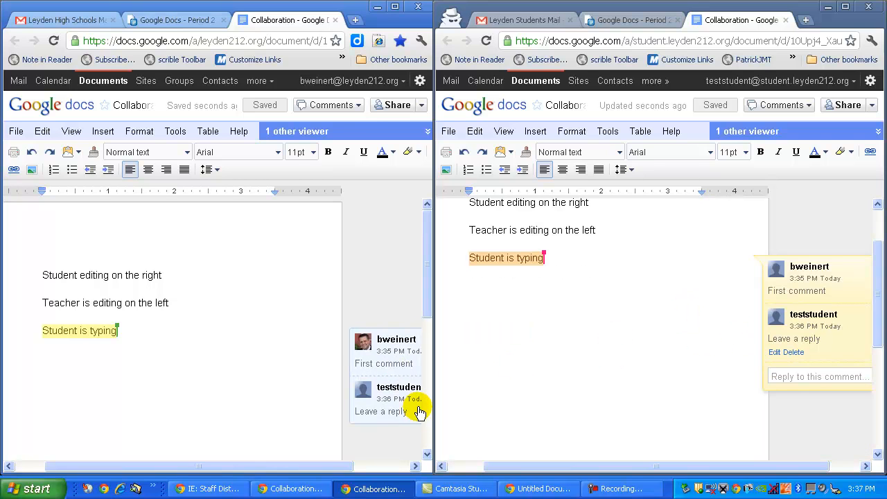
left_click(403, 386)
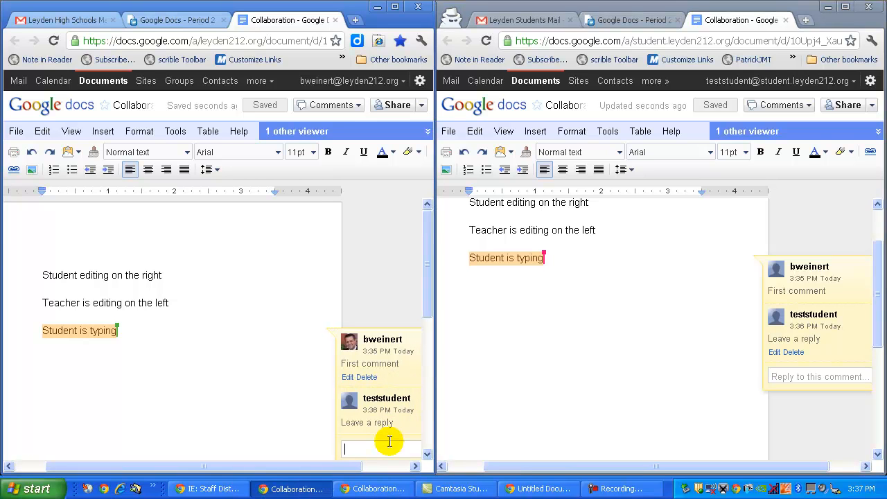
left_click_drag(352, 470, 382, 465)
left_click_drag(429, 282, 429, 318)
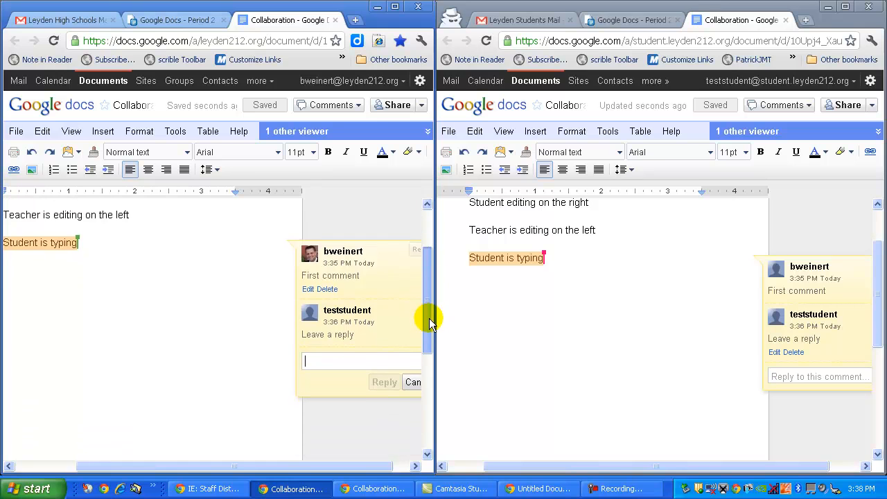
left_click_drag(383, 465, 402, 467)
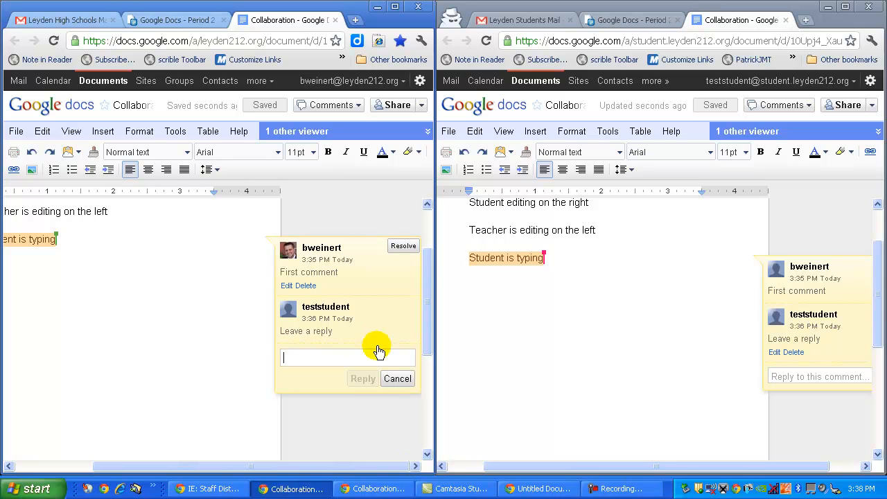
left_click(397, 378)
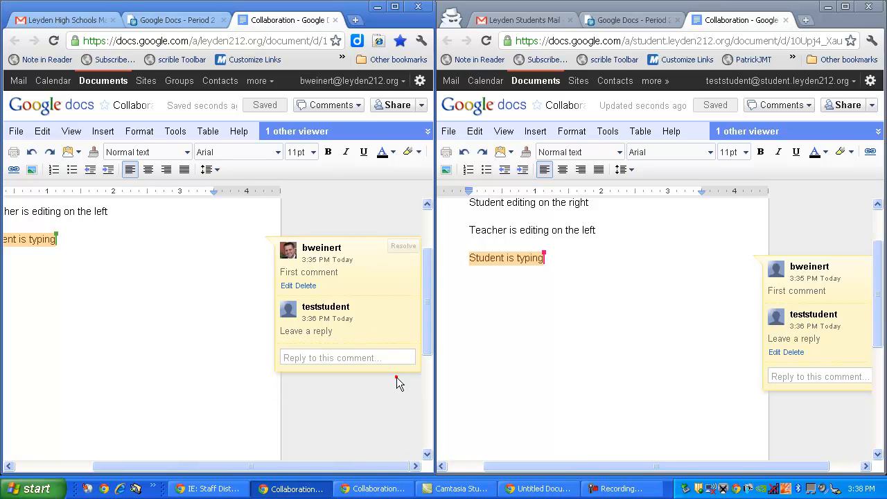
left_click(406, 247)
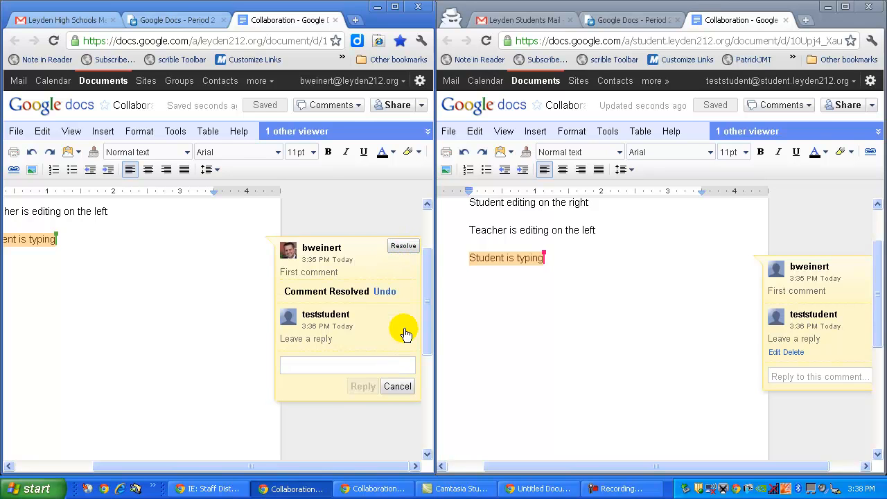
left_click(404, 247)
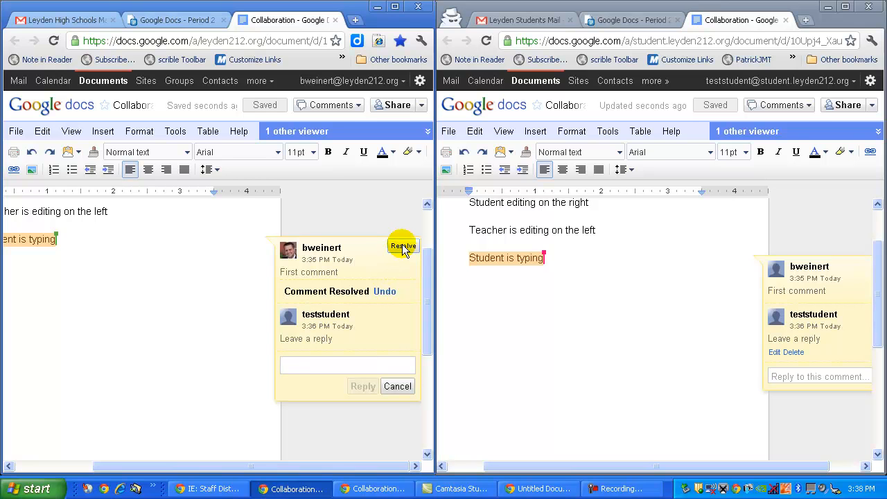
type("done")
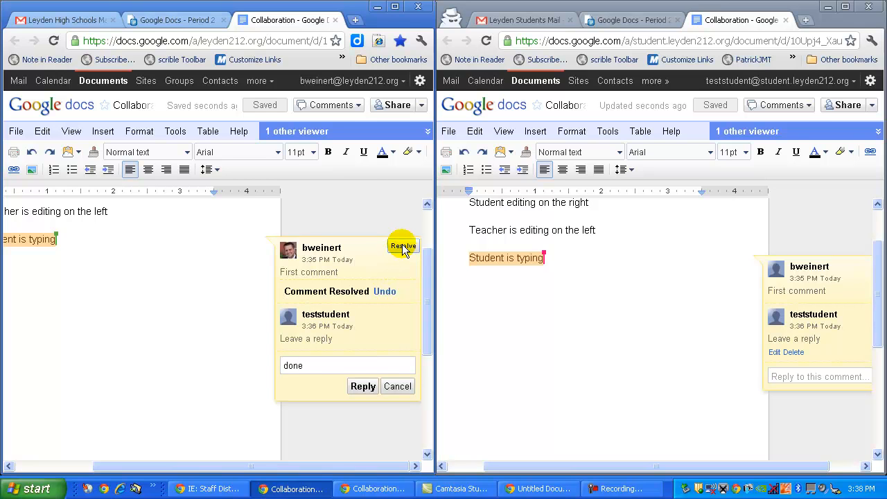
left_click(404, 247)
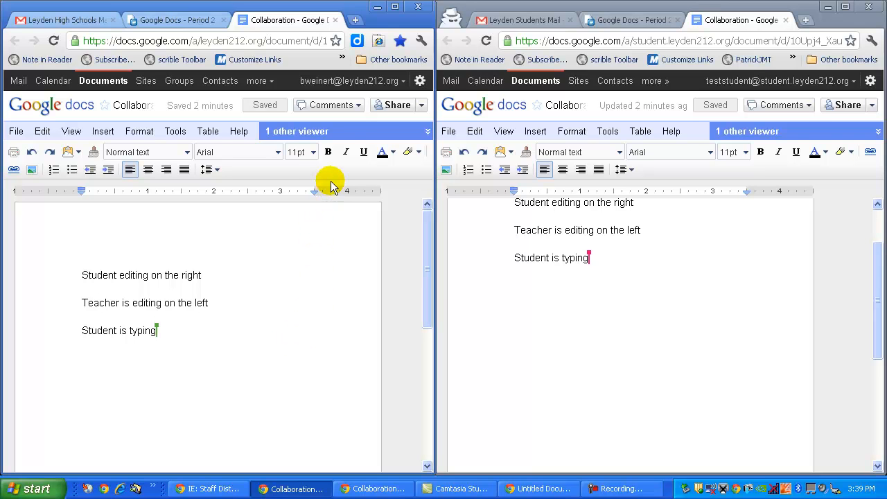
Step: Open the comment stream in the teacher's window and post the document comment 'Question about the entire doc?'
left_click(359, 107)
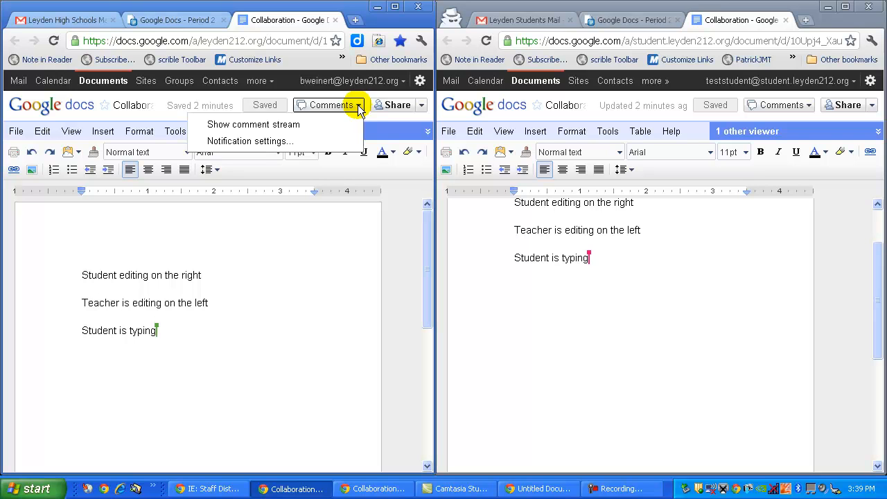
left_click(258, 131)
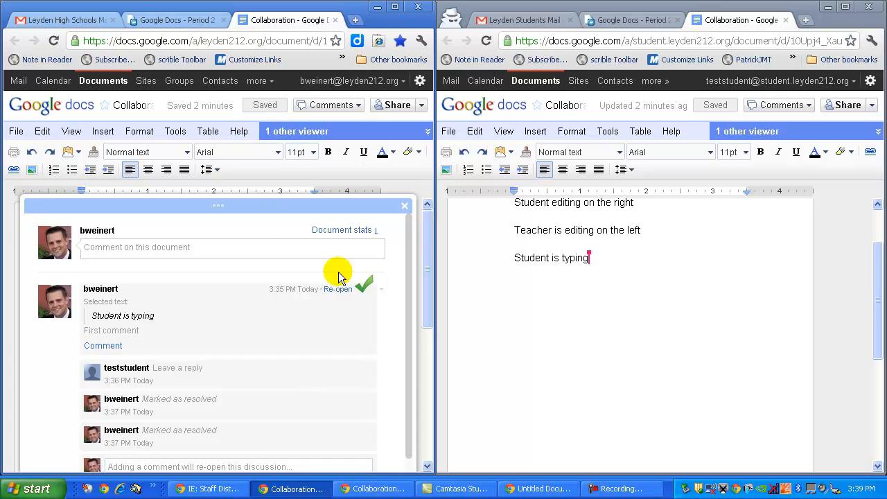
mouse_move(425, 271)
left_mouse_down()
mouse_move(423, 264)
mouse_move(427, 289)
left_mouse_up()
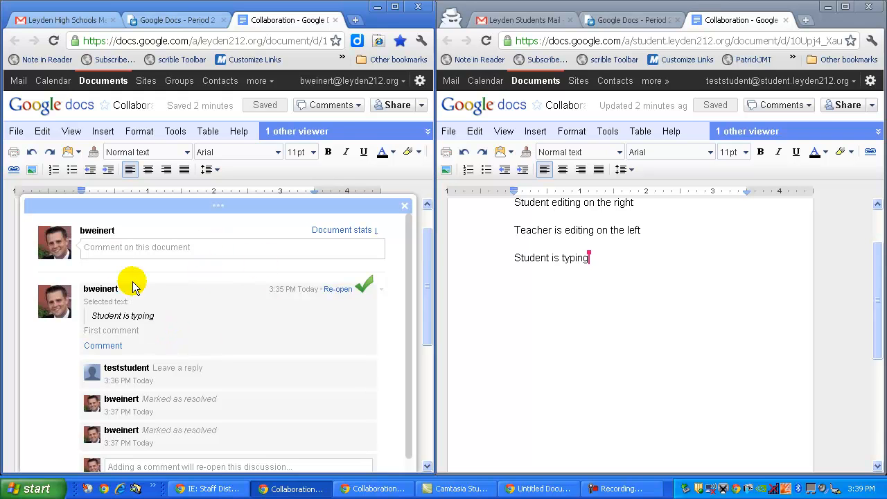
left_click(108, 246)
type("Ques")
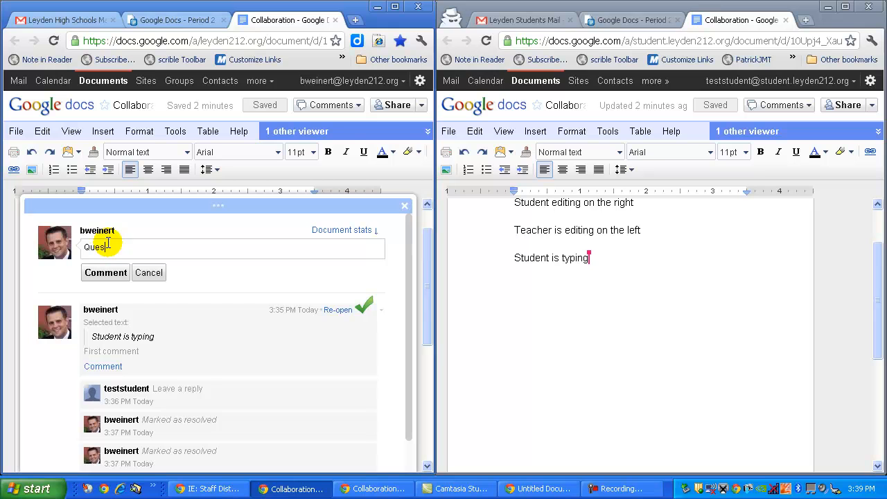
type("tion about the entire doc?")
left_click(98, 273)
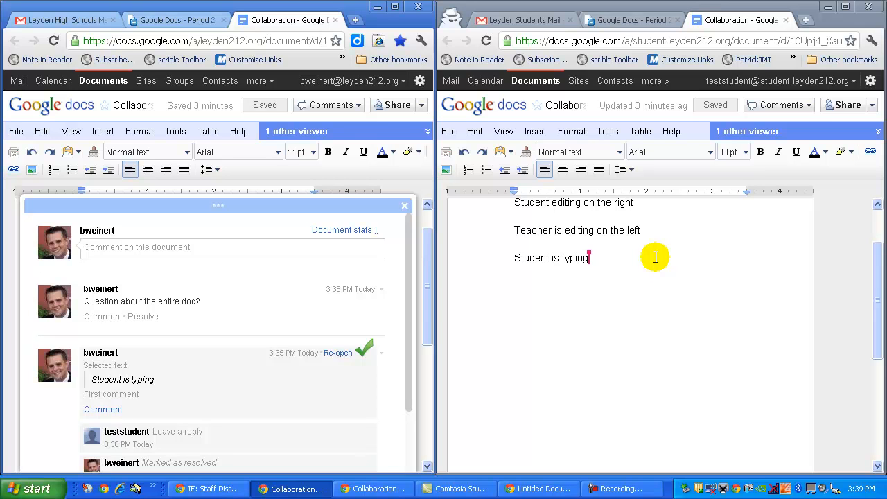
Step: View the comment stream in the student's window, then close the comment streams in both windows
left_click(809, 110)
left_click(809, 105)
left_click(748, 123)
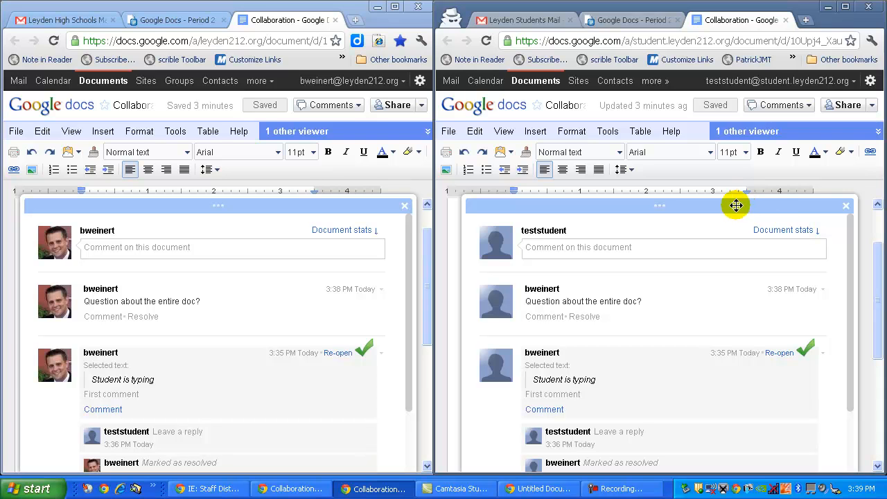
left_click(847, 206)
left_click(405, 208)
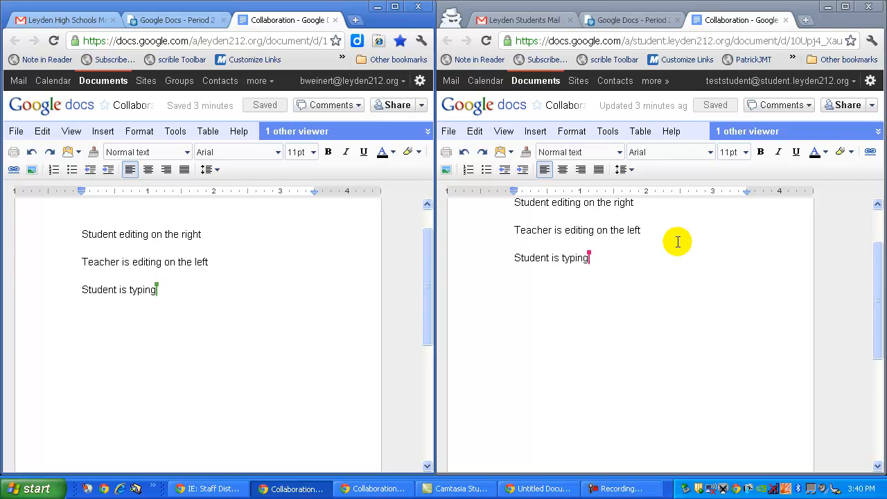
Step: Open the student's comment notification settings and close them without changes
left_click(809, 107)
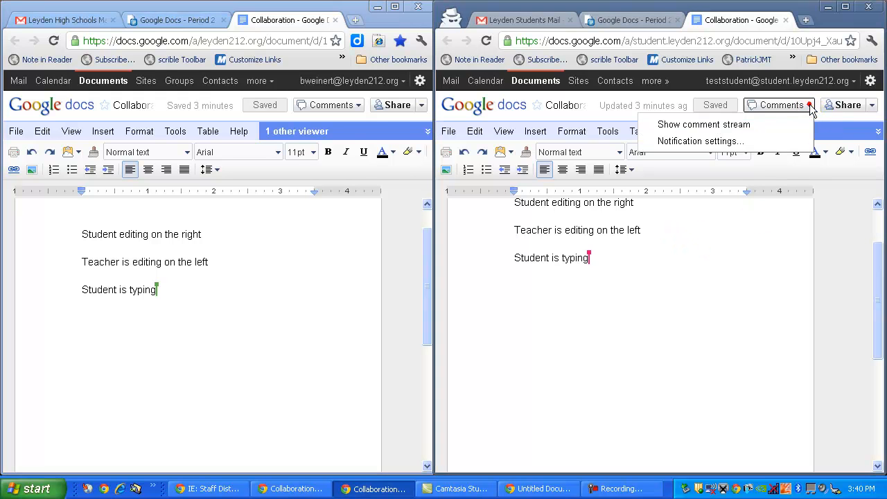
left_click(739, 143)
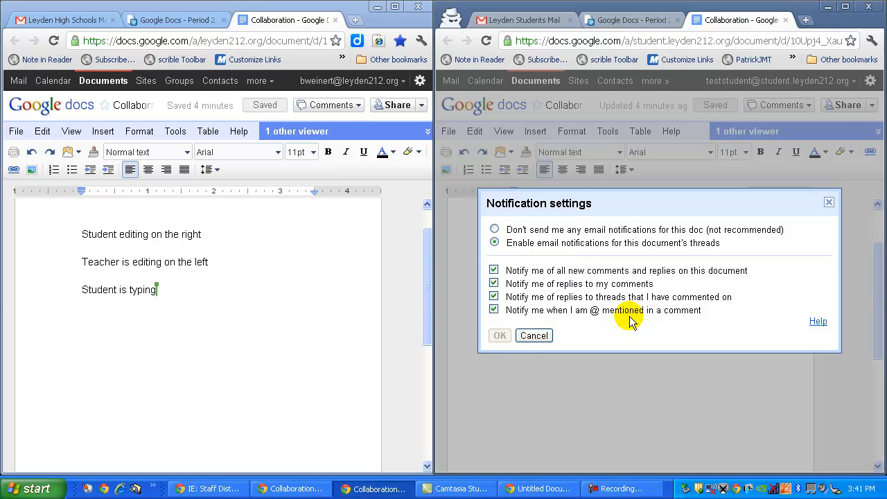
left_click(533, 337)
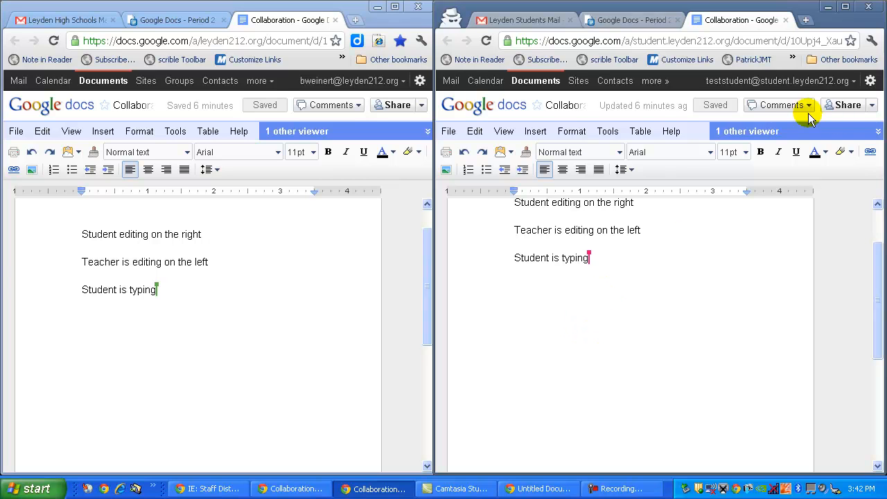
Step: Open the sharing settings in the student's window and review the permission options for the teacher's access
left_click(872, 106)
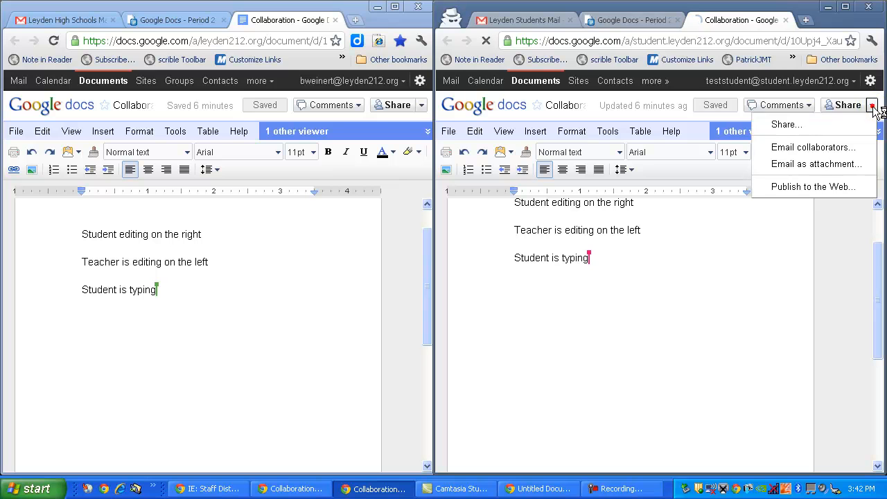
left_click(795, 127)
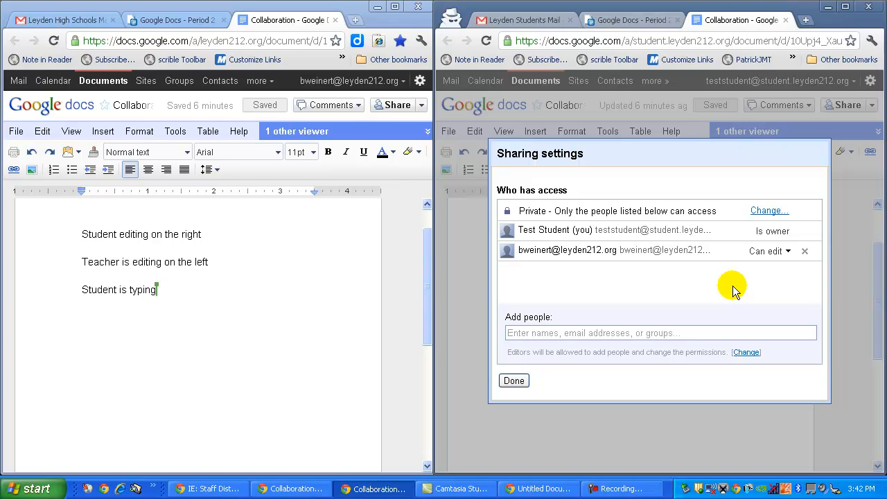
left_click(788, 251)
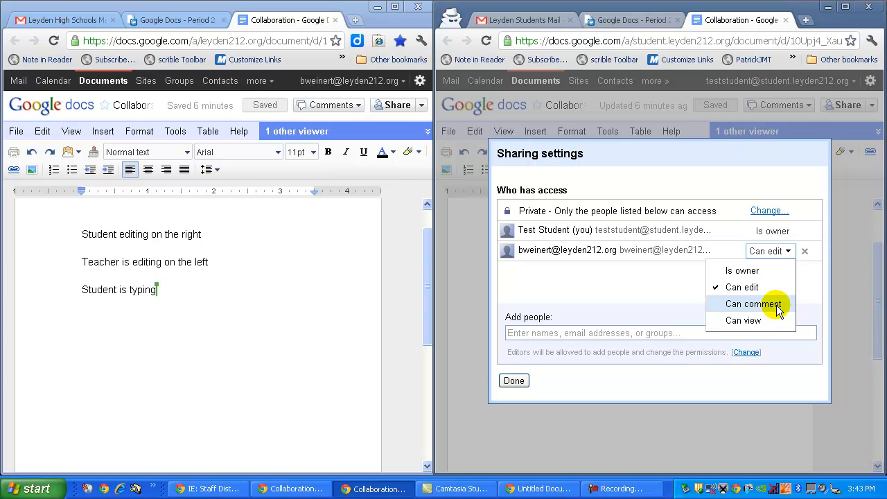
left_click(607, 289)
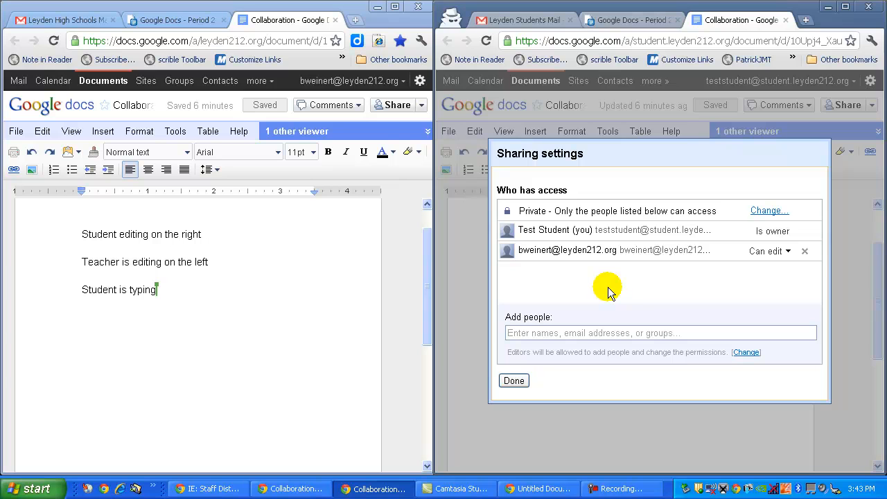